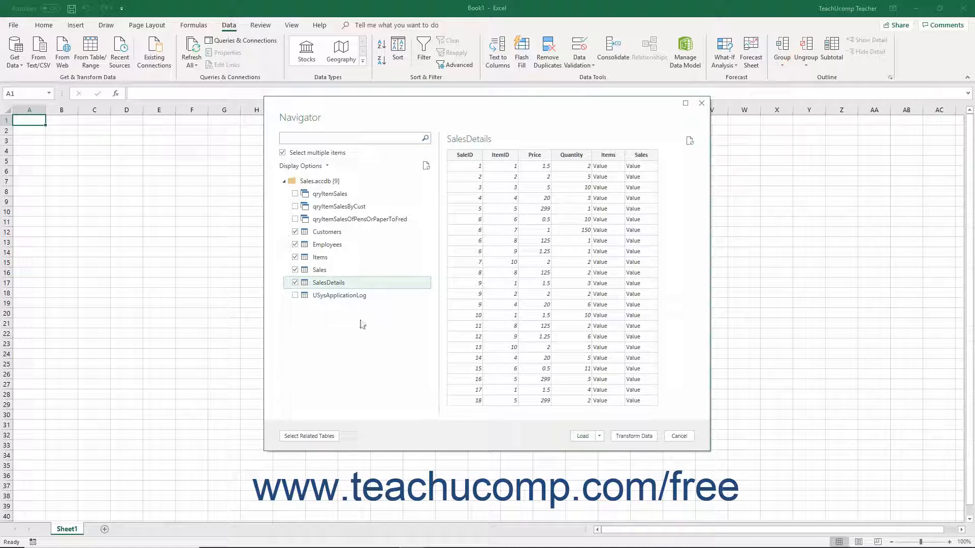
# - Exclude the Employees, Items and SalesDetails tables of Sales.accdb from the selection and load only Customers and Sales
pyautogui.click(295, 245)
pyautogui.click(295, 257)
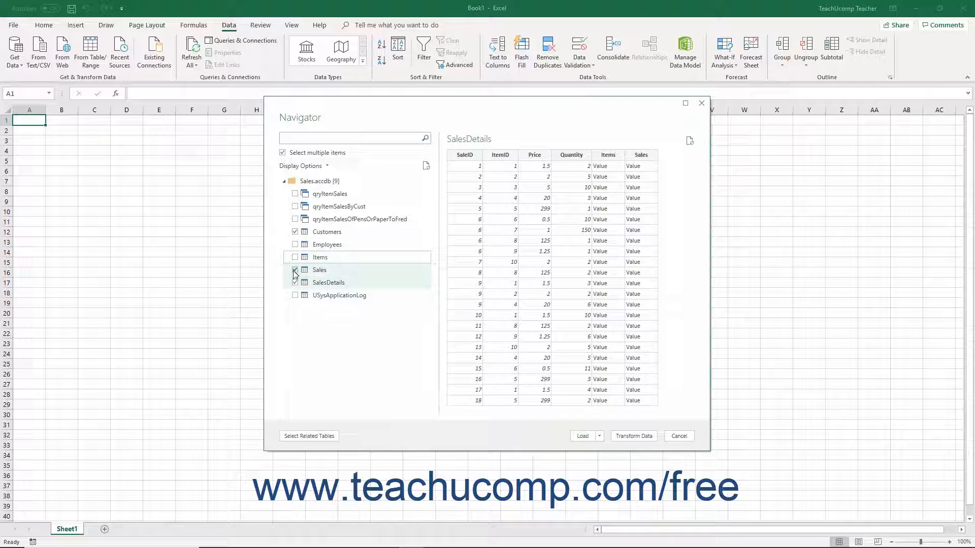
pyautogui.click(295, 270)
pyautogui.click(295, 282)
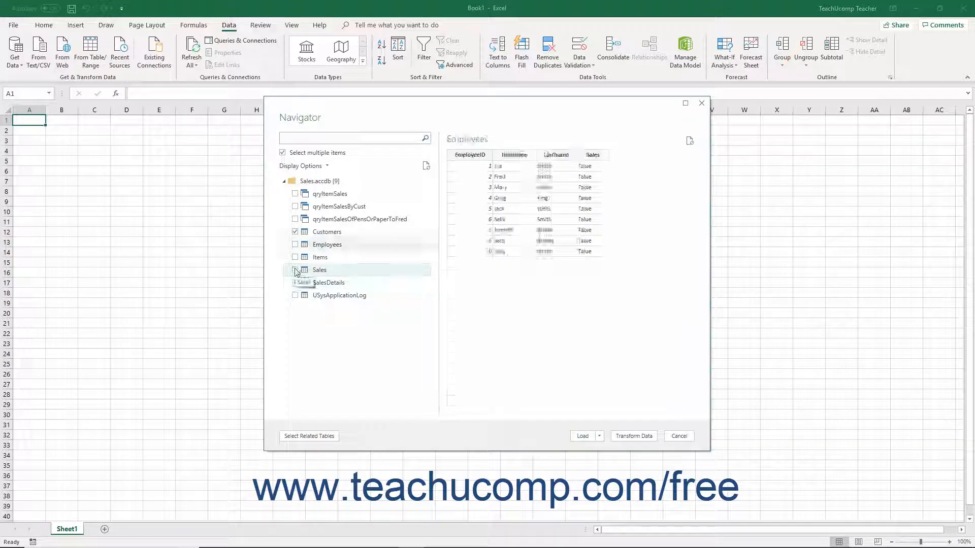
pyautogui.click(295, 269)
pyautogui.click(581, 436)
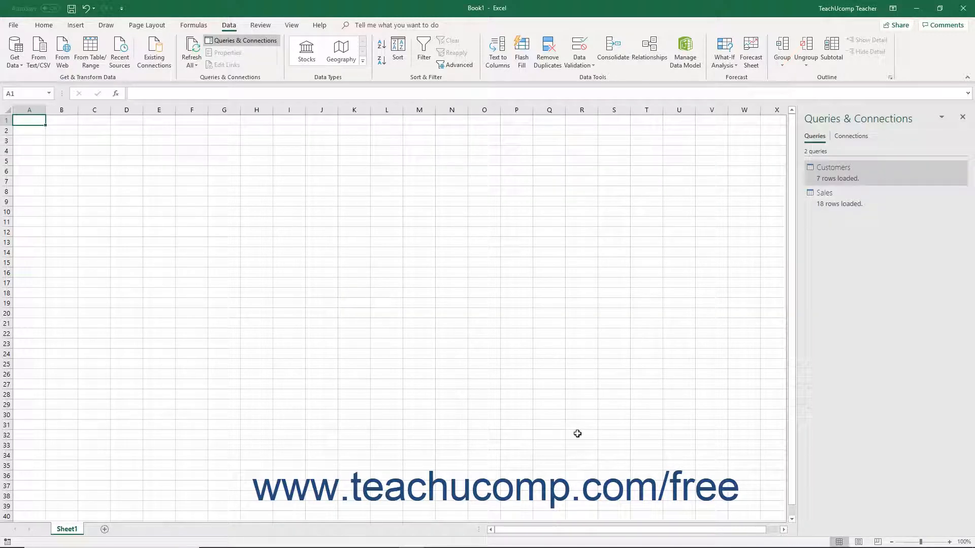
# - Review the workbook's loaded queries and its data connections, and return to the list of queries
pyautogui.click(815, 138)
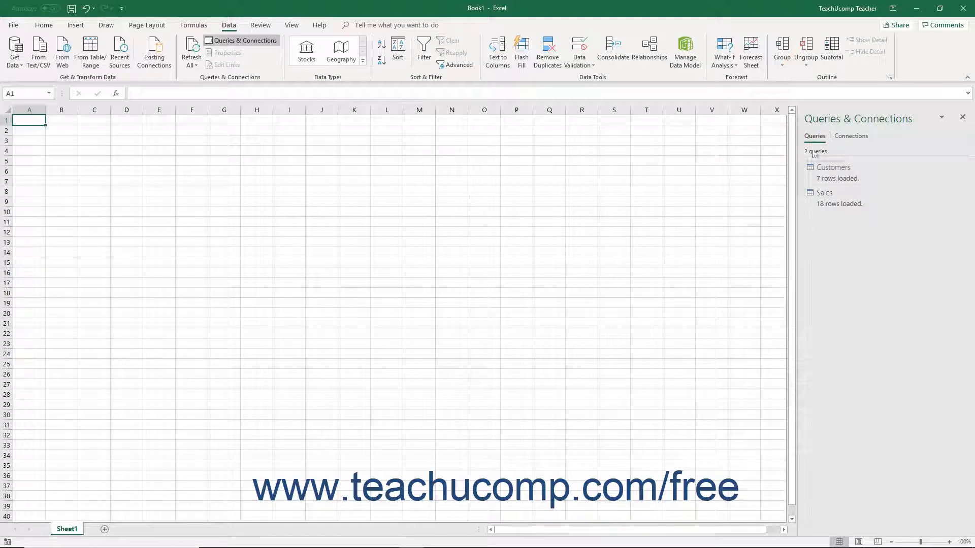
pyautogui.moveTo(819, 211)
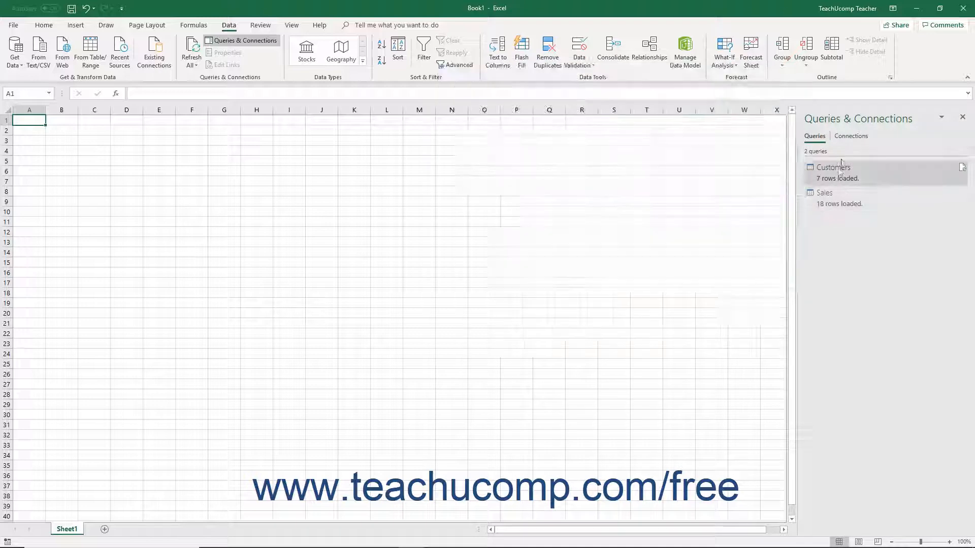
pyautogui.click(845, 141)
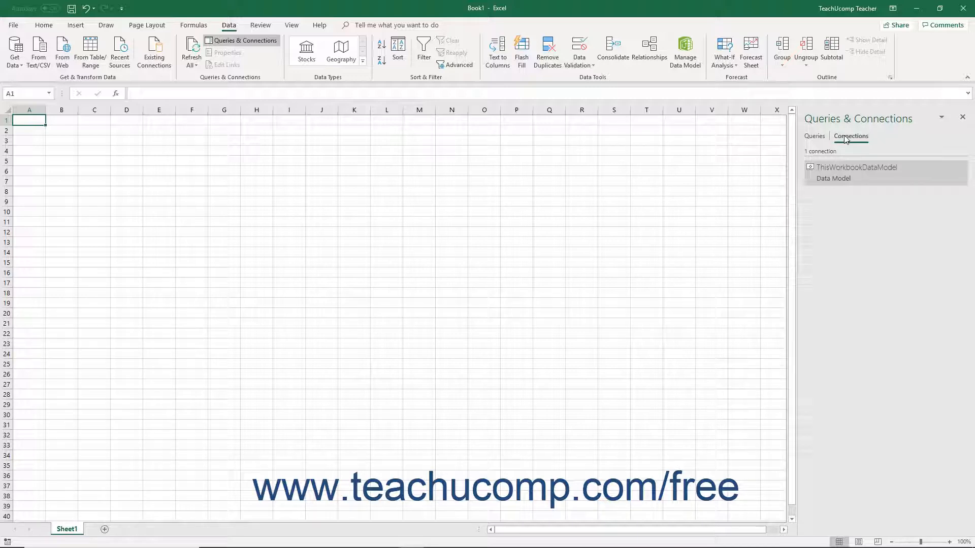
pyautogui.click(818, 137)
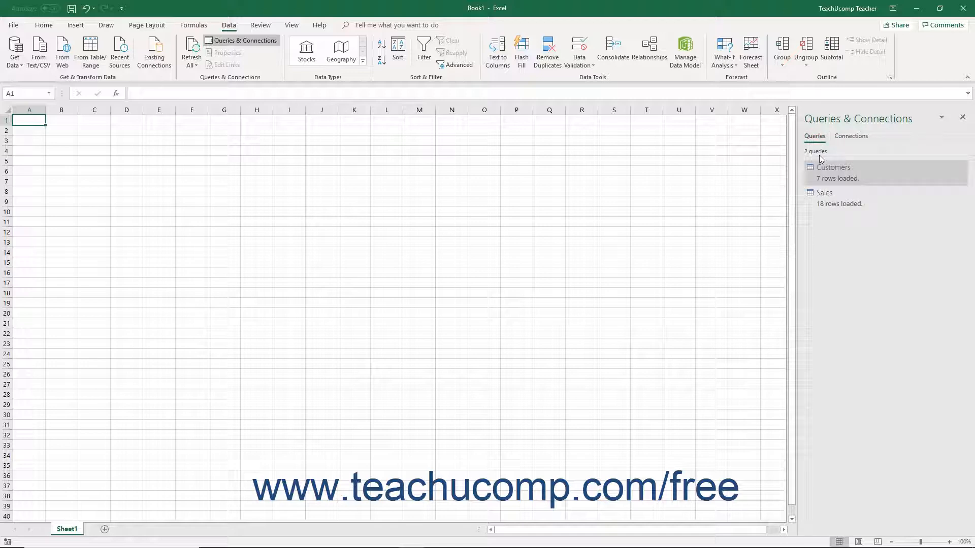
pyautogui.moveTo(819, 173)
# - Start importing the Employees table from the Access database Sales.accdb, view its Load To options, and cancel the import
pyautogui.click(15, 61)
pyautogui.click(159, 127)
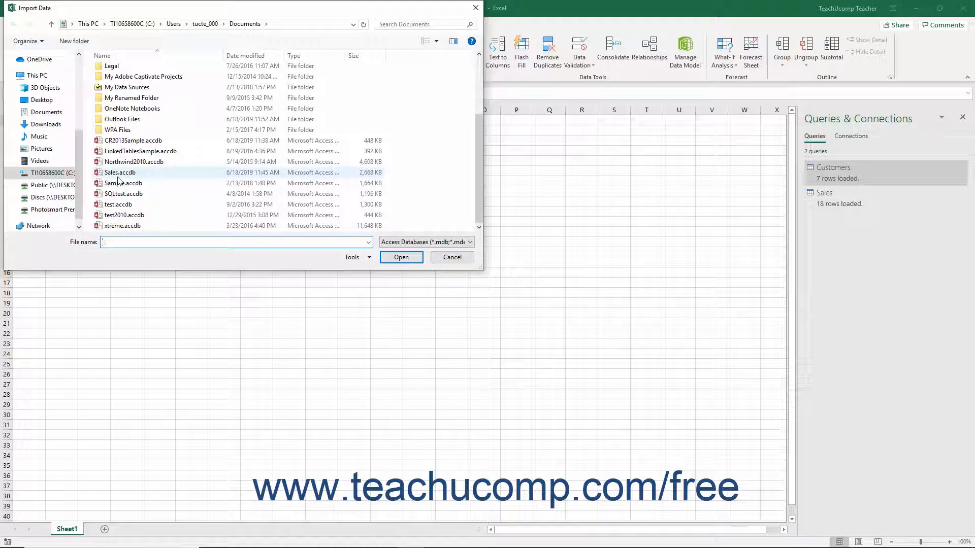
pyautogui.click(120, 173)
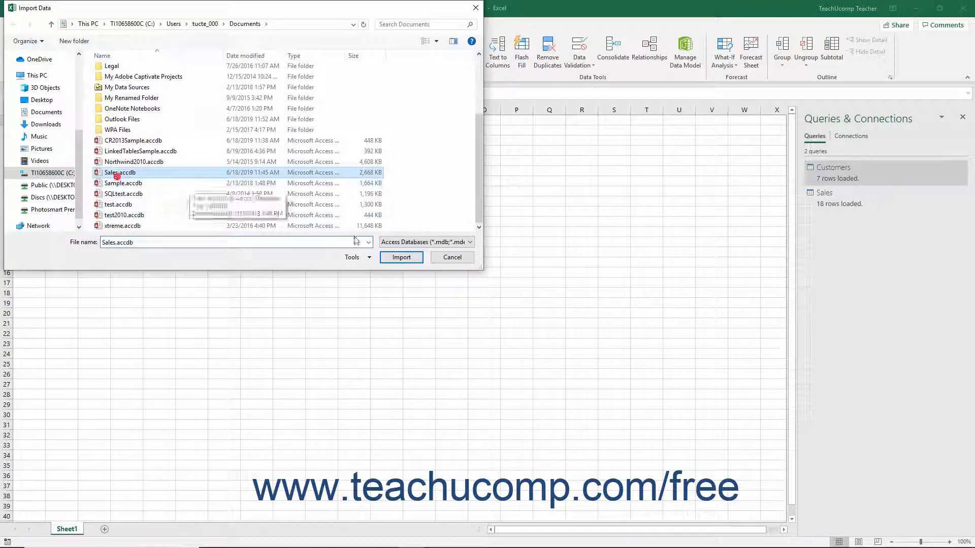
pyautogui.click(391, 258)
pyautogui.click(297, 246)
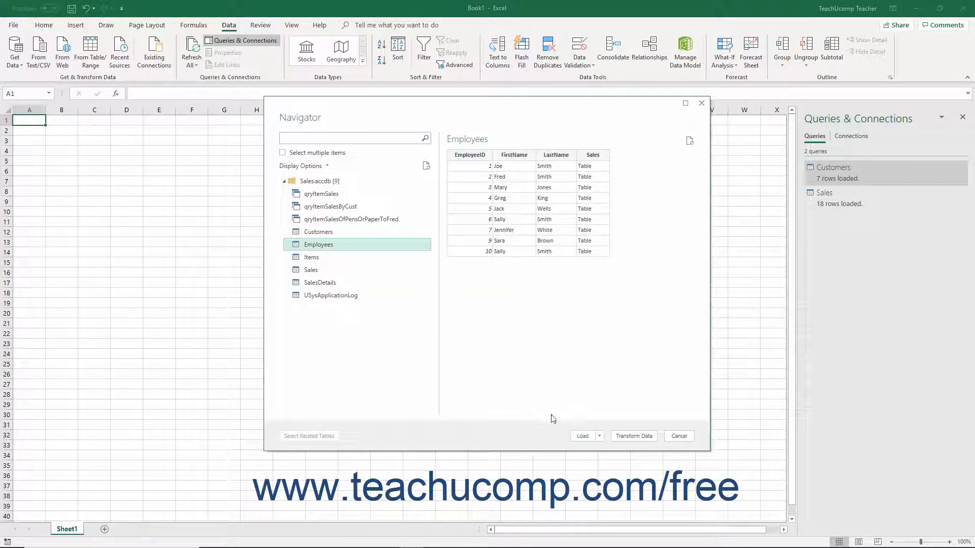
pyautogui.click(600, 439)
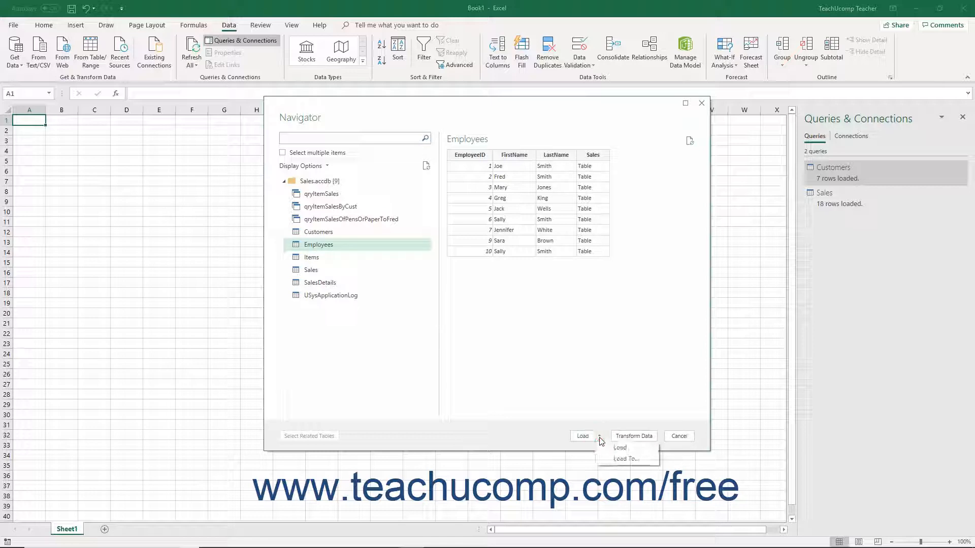
pyautogui.click(616, 459)
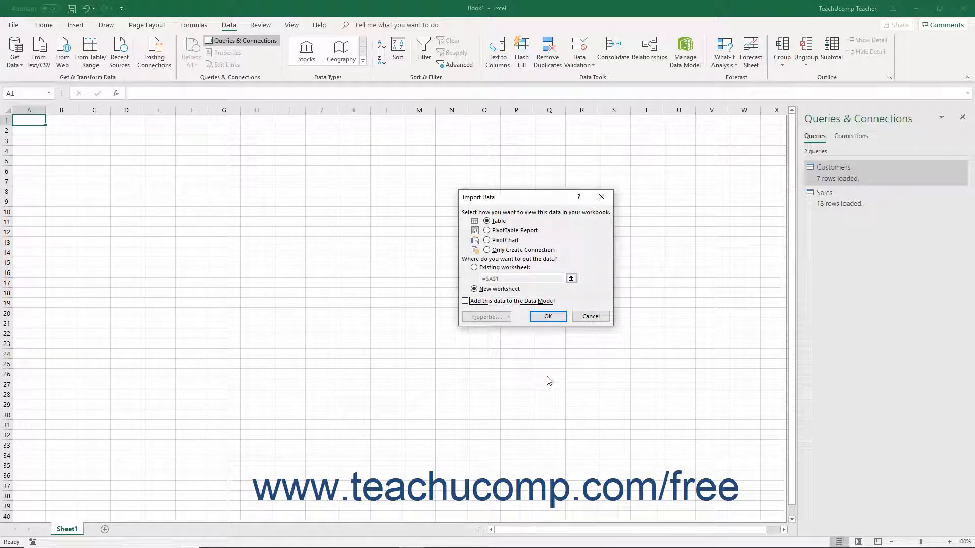
pyautogui.click(582, 315)
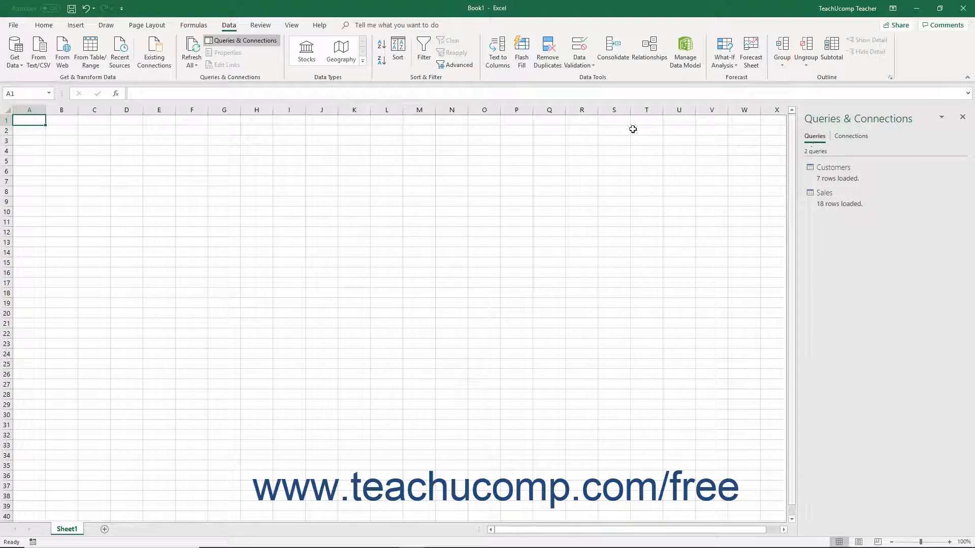
# - Load the Customers query as a table into the existing worksheet at cell A1, keeping it in the Data Model
pyautogui.click(253, 44)
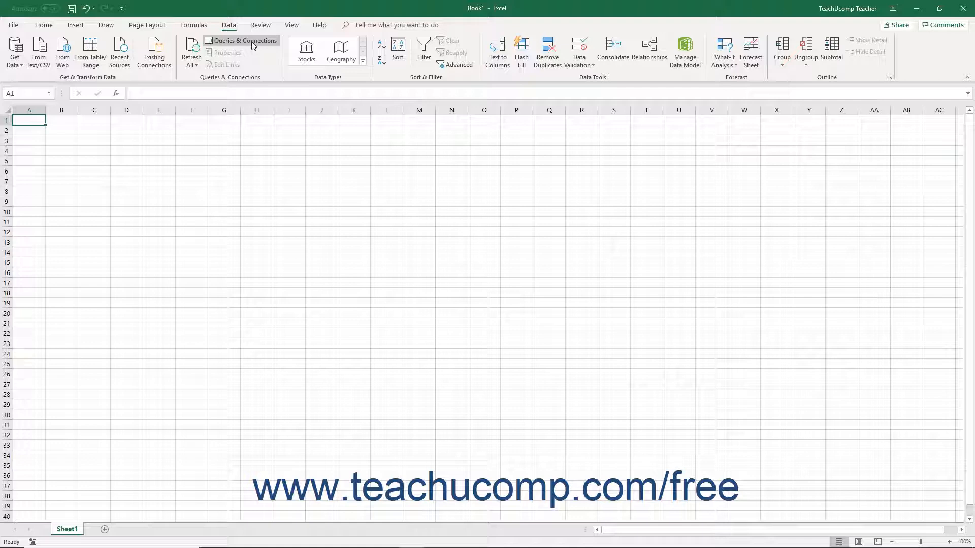
pyautogui.click(253, 44)
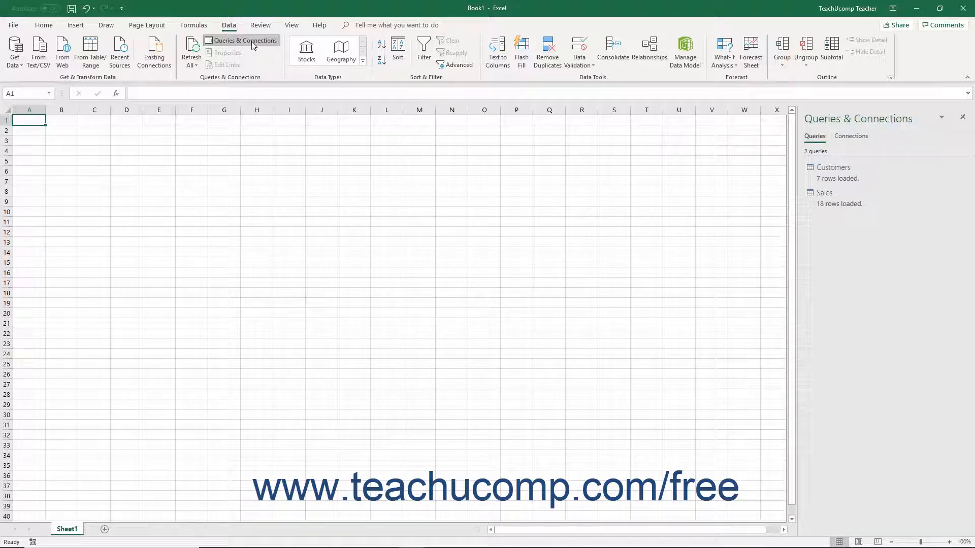
pyautogui.moveTo(836, 181)
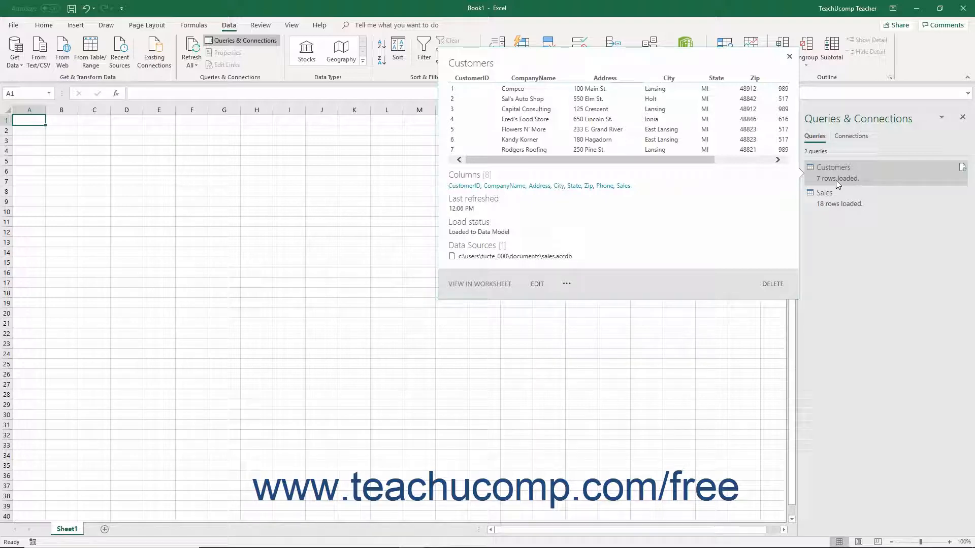
pyautogui.click(567, 282)
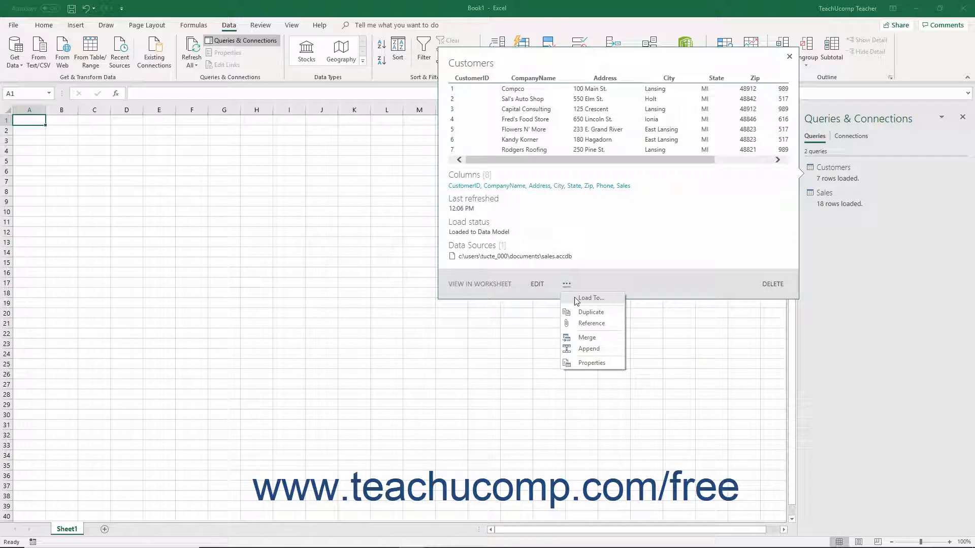
pyautogui.click(577, 299)
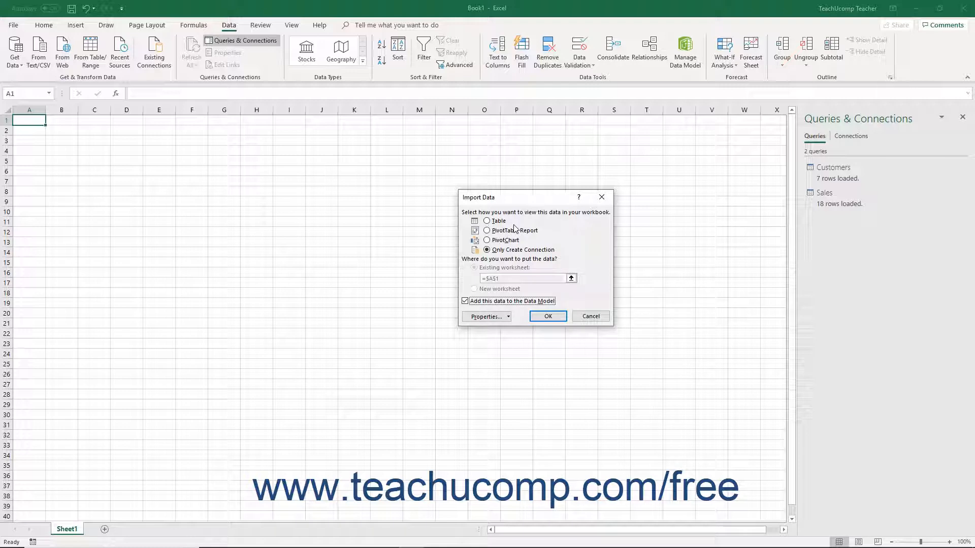
pyautogui.click(487, 221)
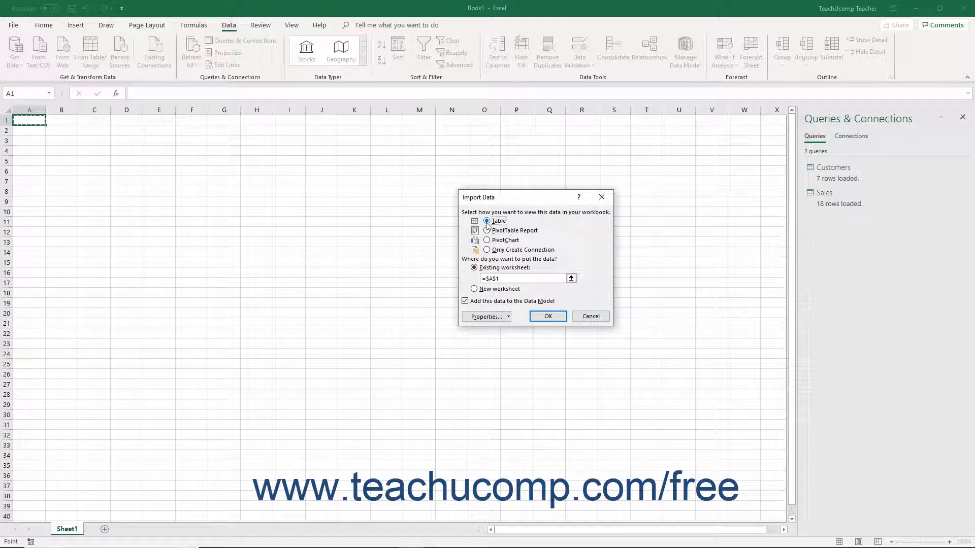
pyautogui.click(490, 251)
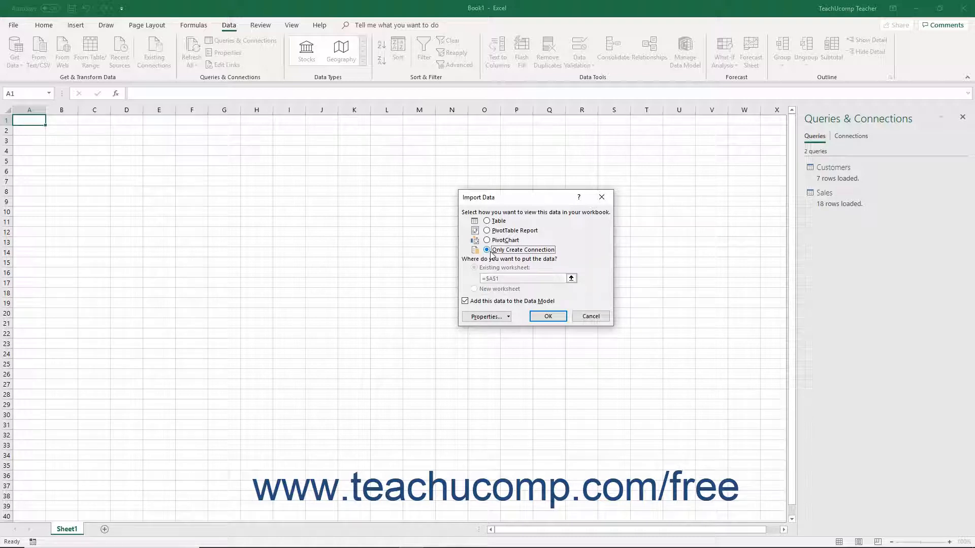
pyautogui.click(489, 221)
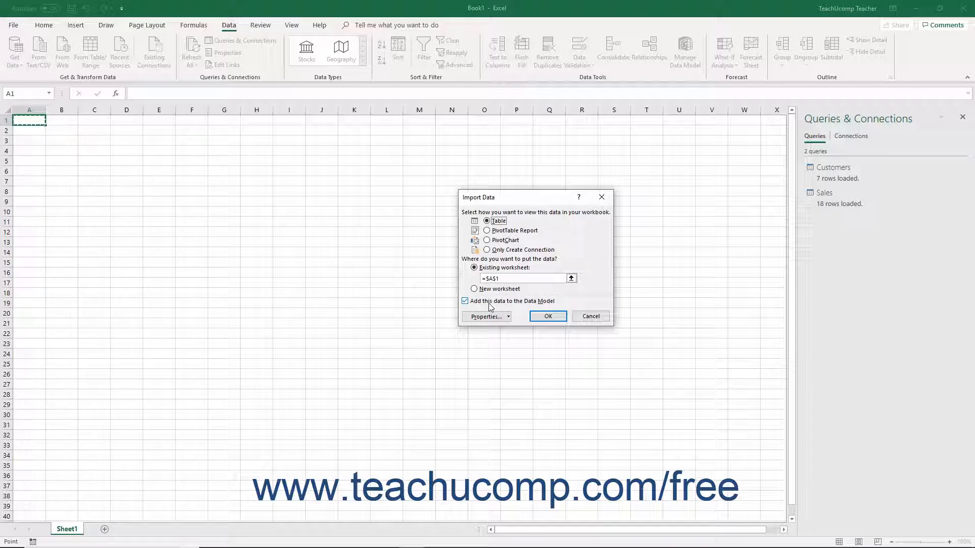
pyautogui.click(548, 316)
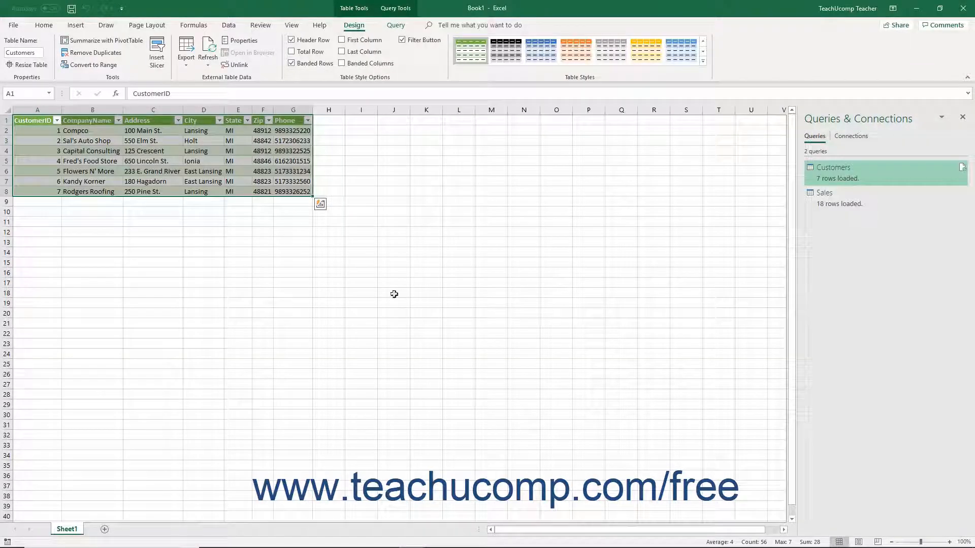
pyautogui.click(34, 123)
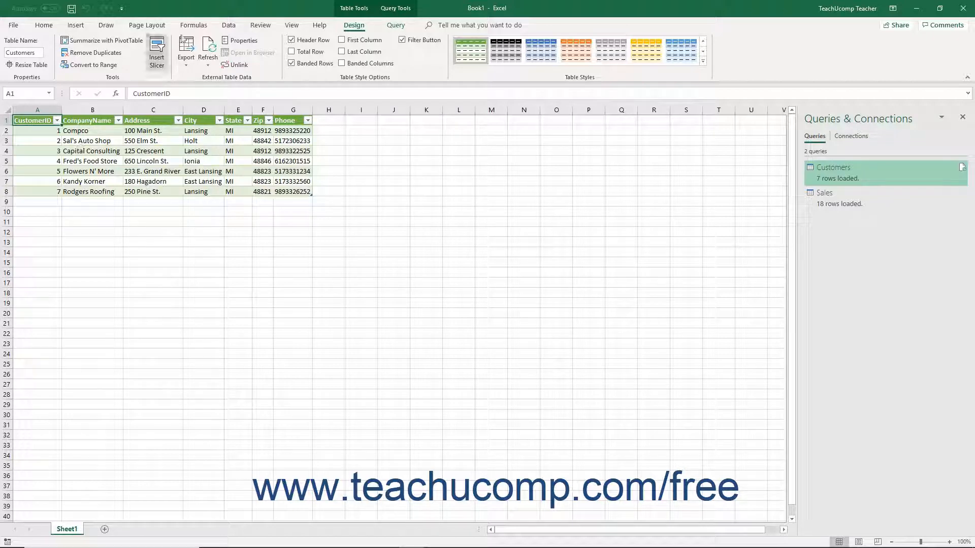
# - Bring up the connection settings for importing from a SQL Server database and cancel without connecting
pyautogui.click(228, 26)
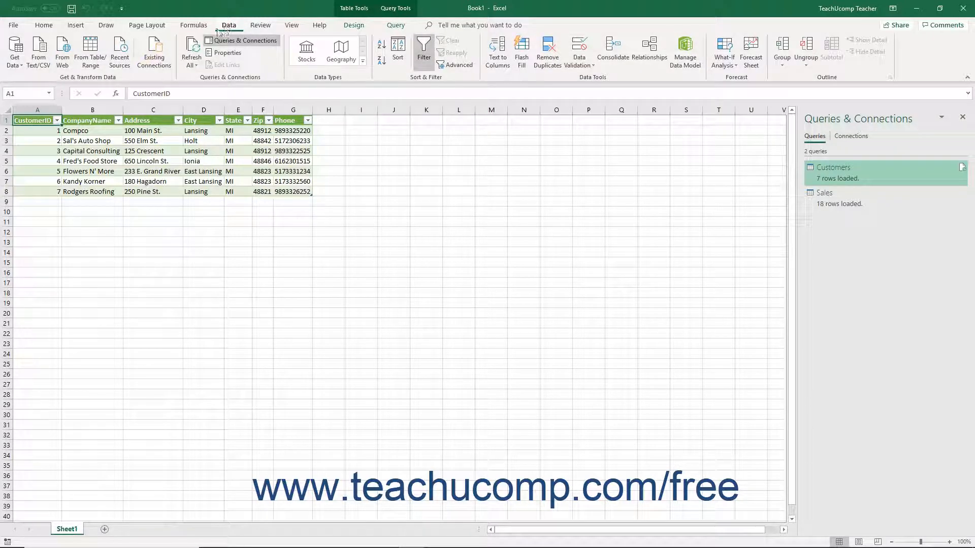
pyautogui.click(13, 66)
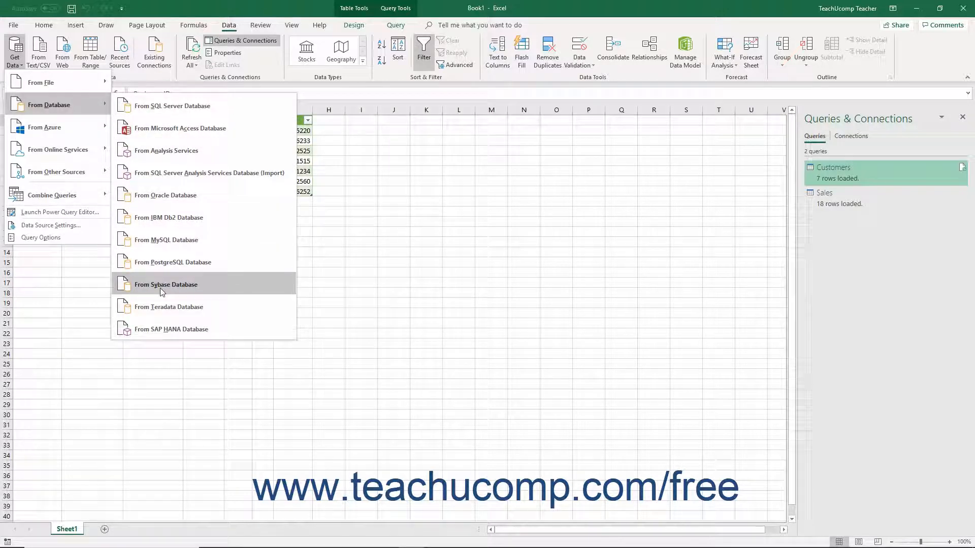
pyautogui.click(178, 112)
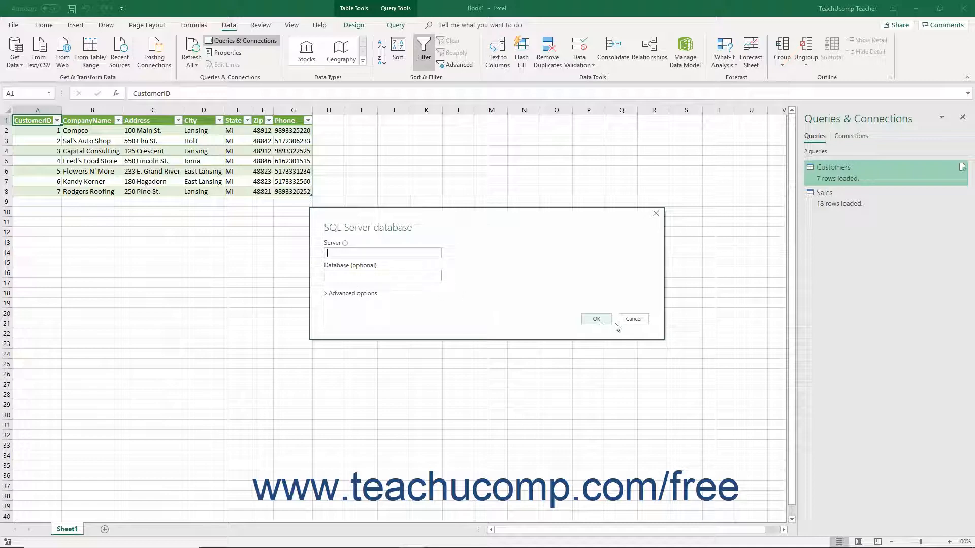
pyautogui.click(632, 319)
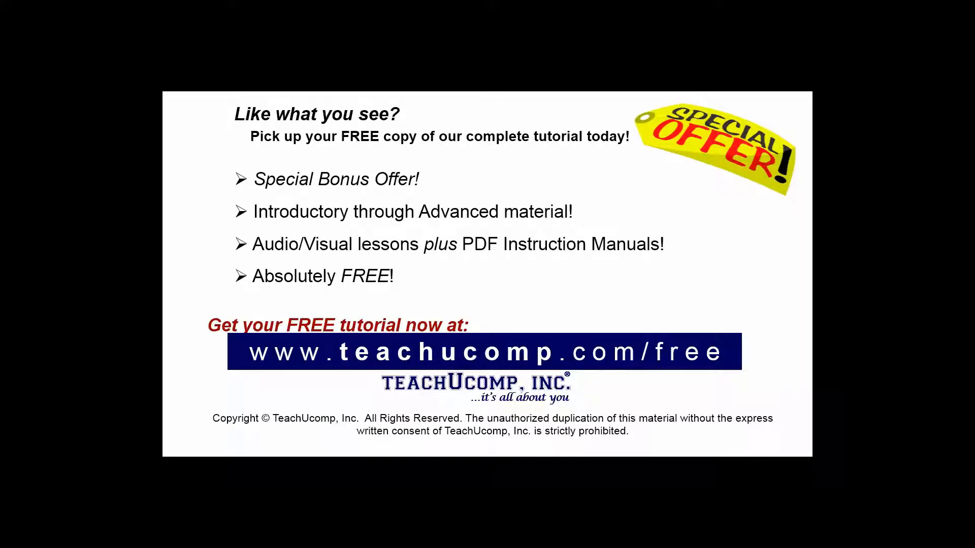